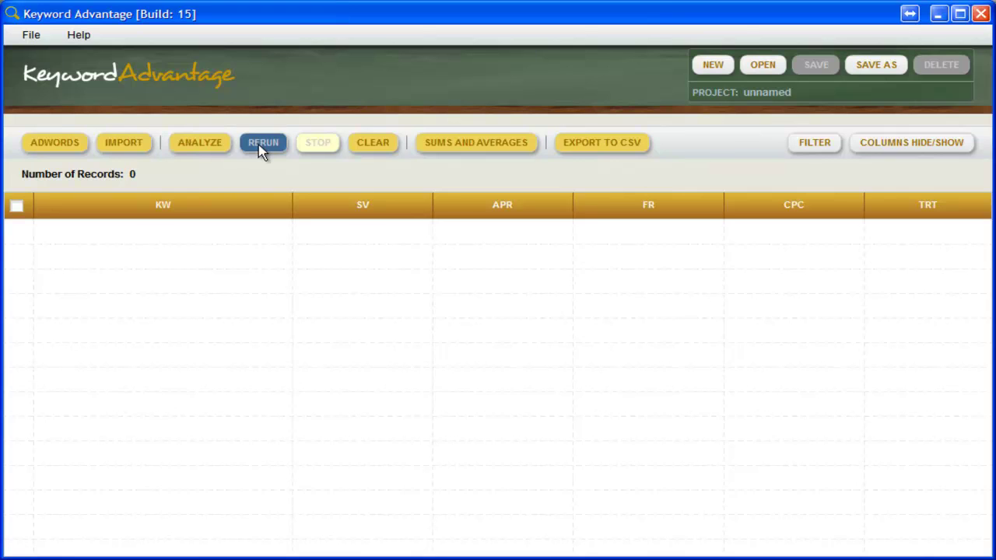
Step: Open the AdWords Keyword Planner and dismiss its error notice and the older-browser notice
click(57, 151)
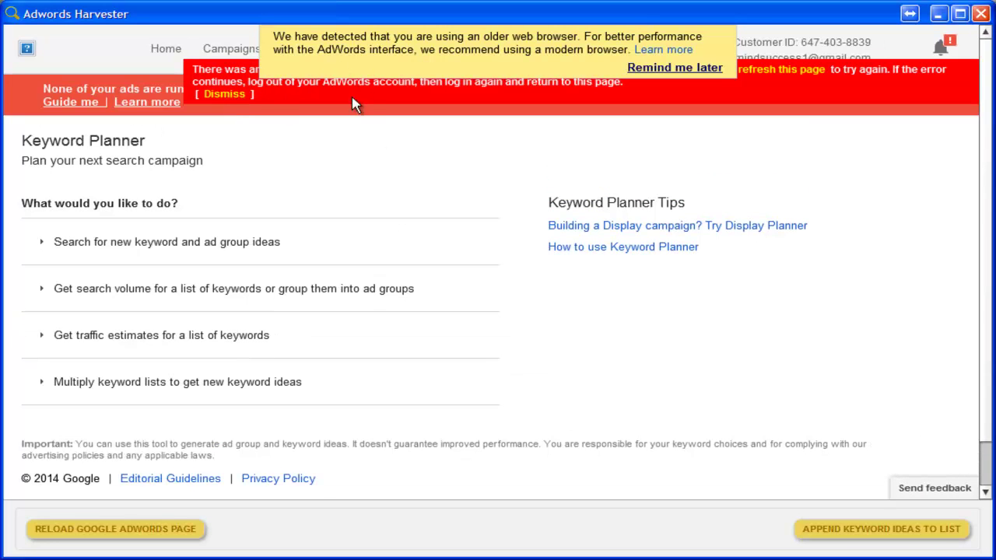
click(225, 94)
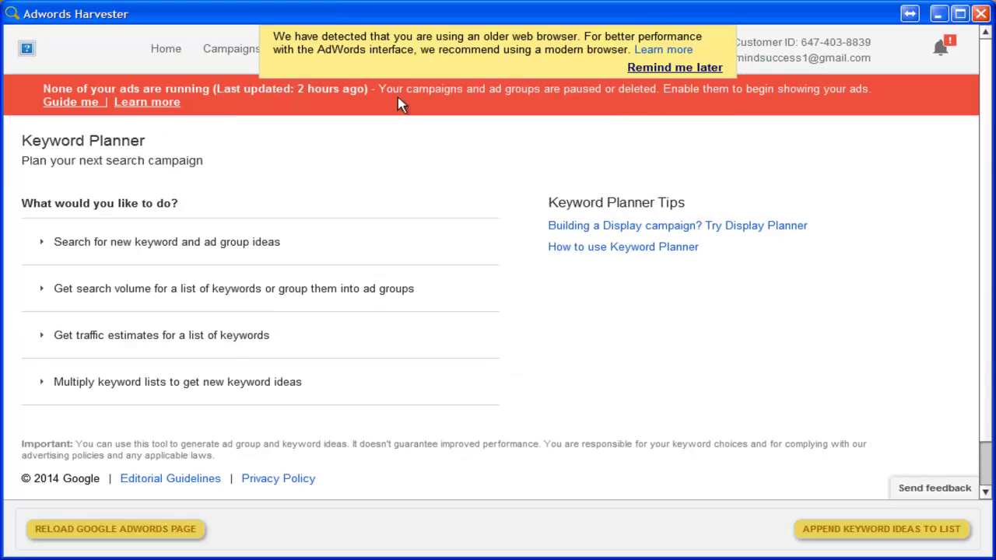
click(675, 67)
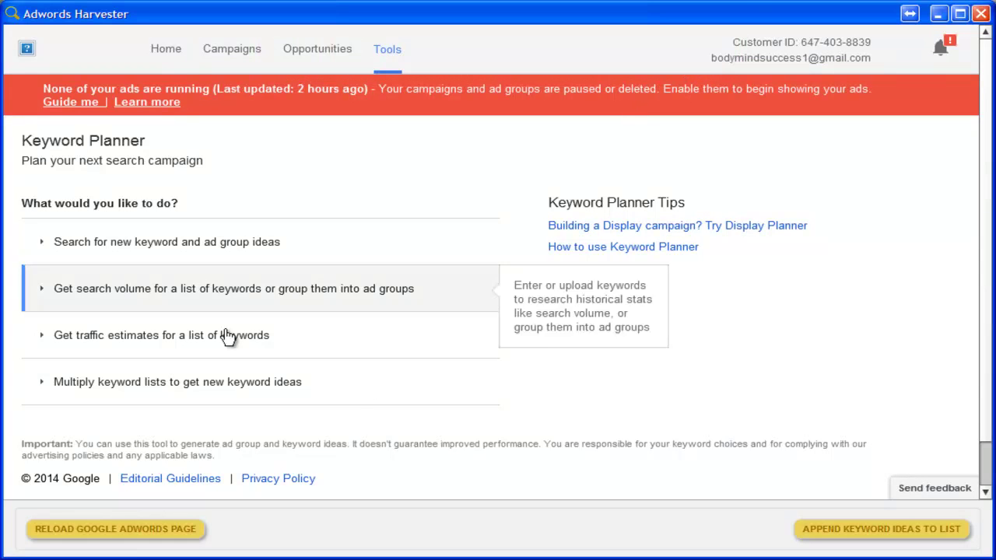
Step: Search for new keyword ideas for "massage therapy" and "massage", and show the individual keyword ideas instead of ad groups
click(278, 256)
click(268, 309)
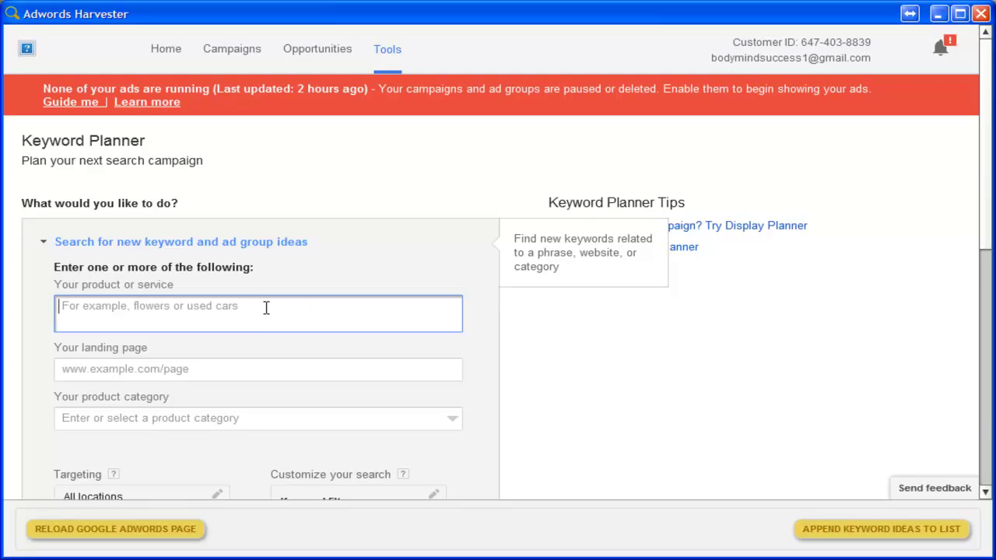
text(massage therapy)
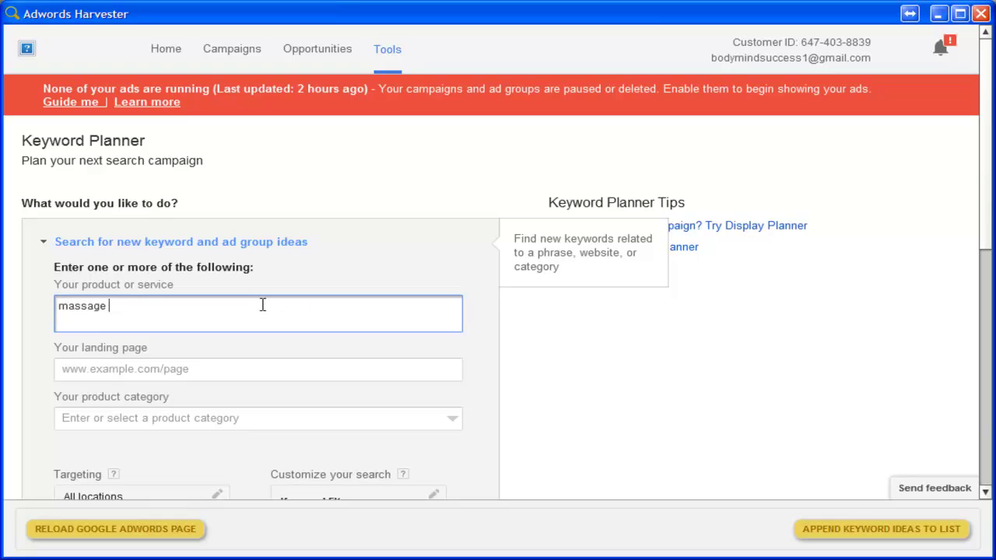
key(Return)
text(massage)
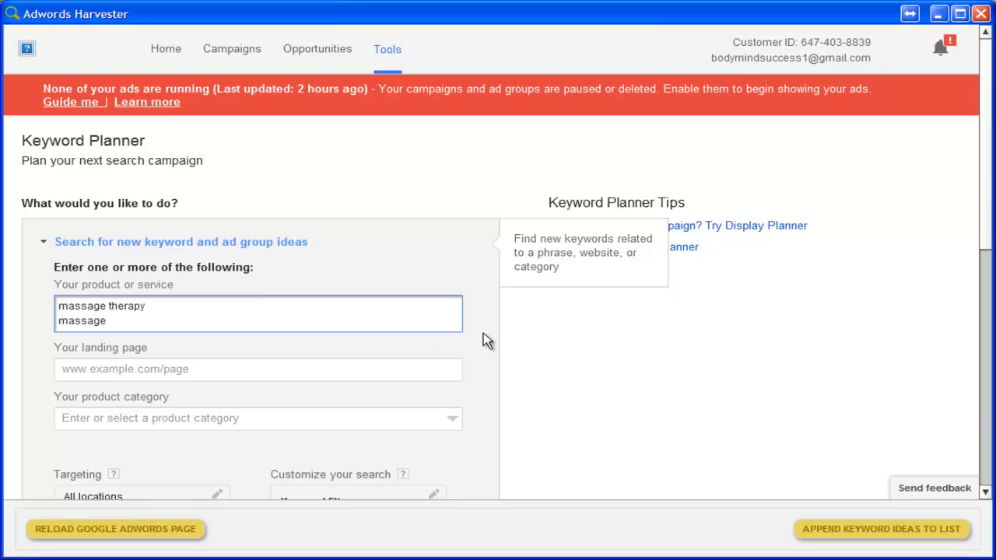
scroll(483, 333, down, 5)
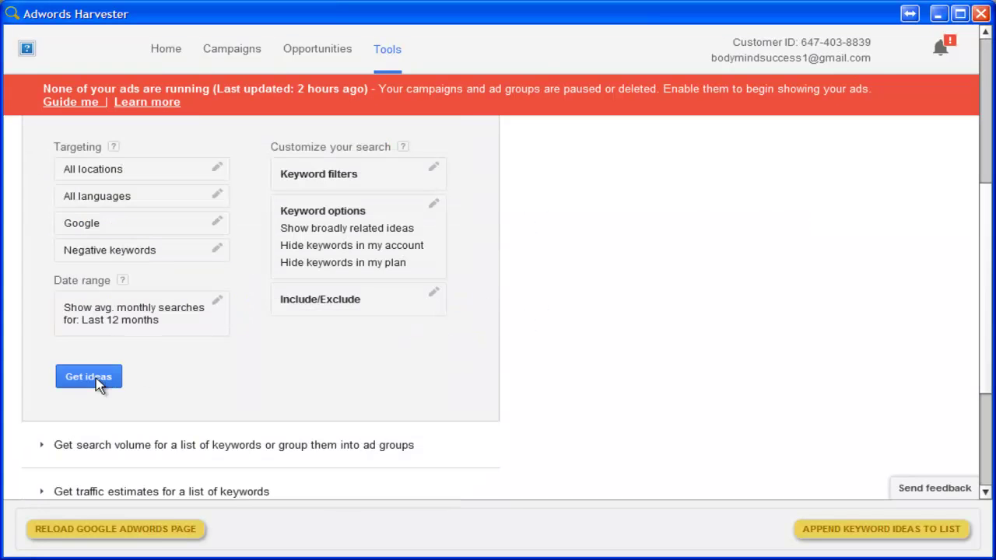
click(69, 378)
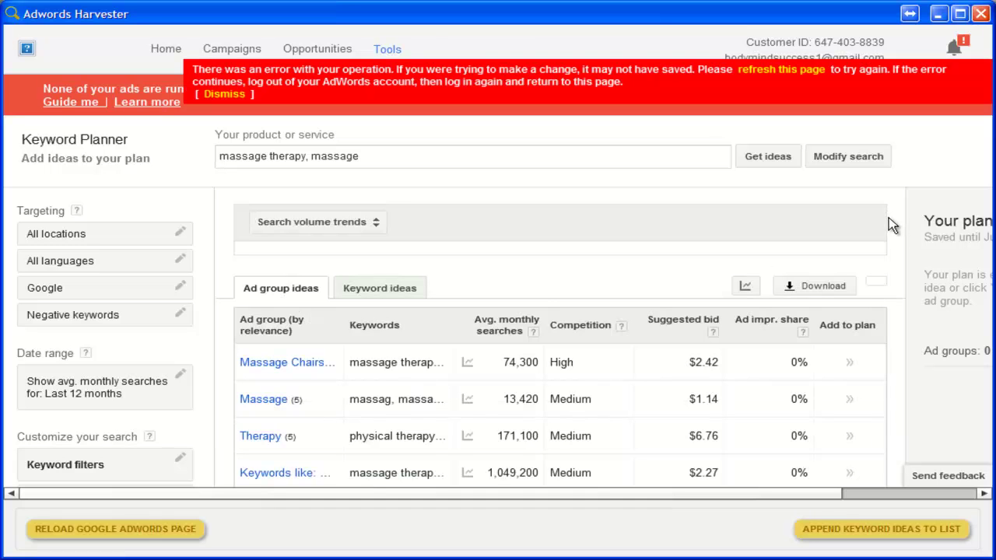
scroll(900, 369, down, 3)
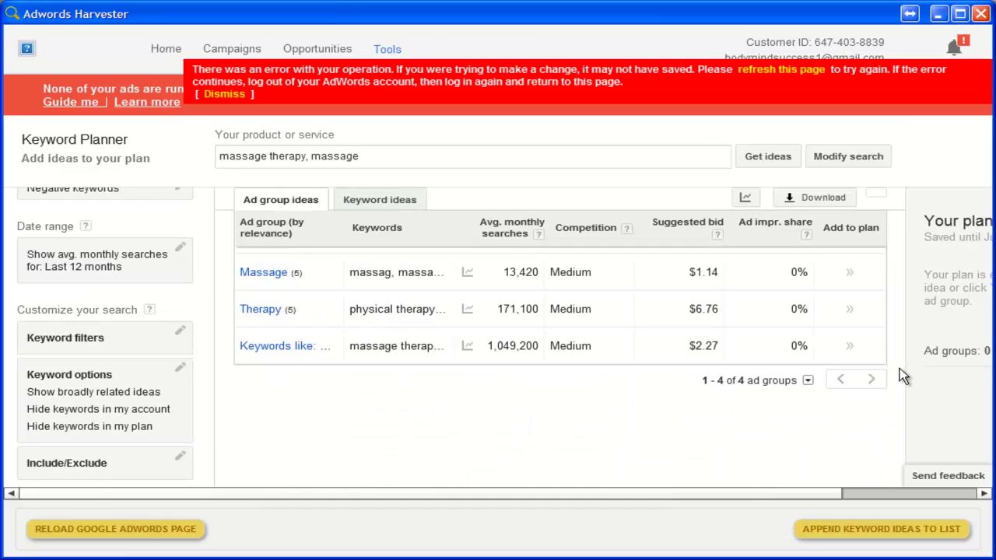
click(393, 209)
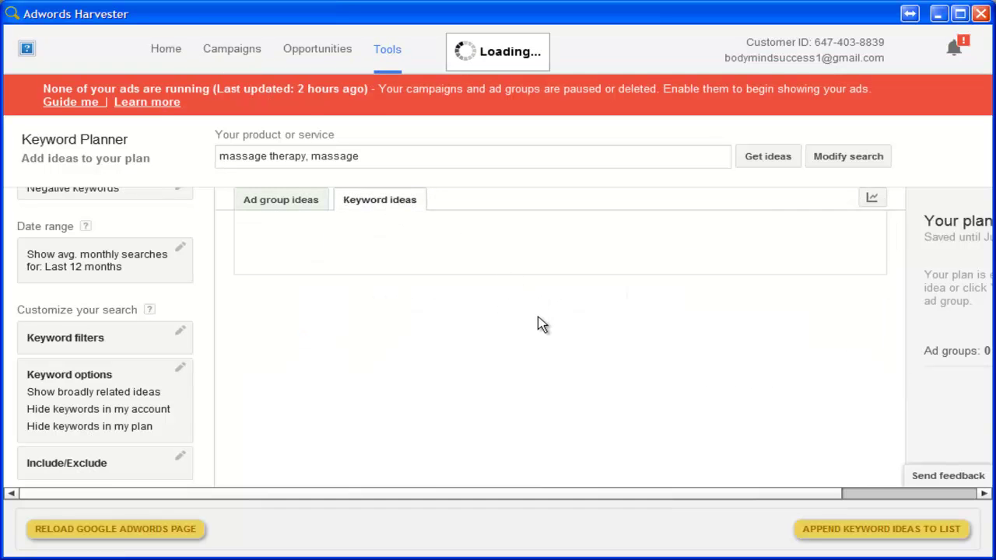
Step: Look through the suggested keywords with their monthly searches, competition and suggested bids
scroll(701, 320, down, 10)
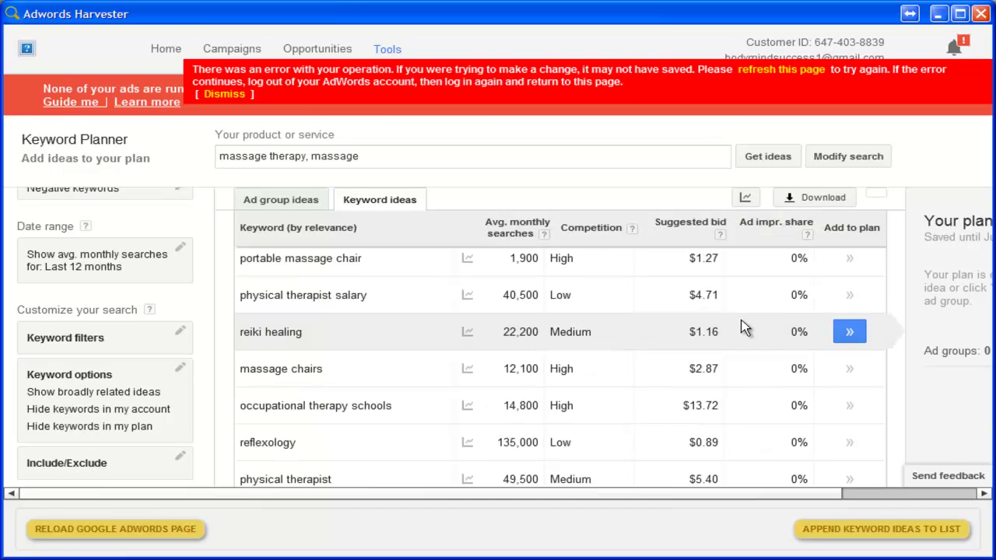
scroll(755, 334, down, 5)
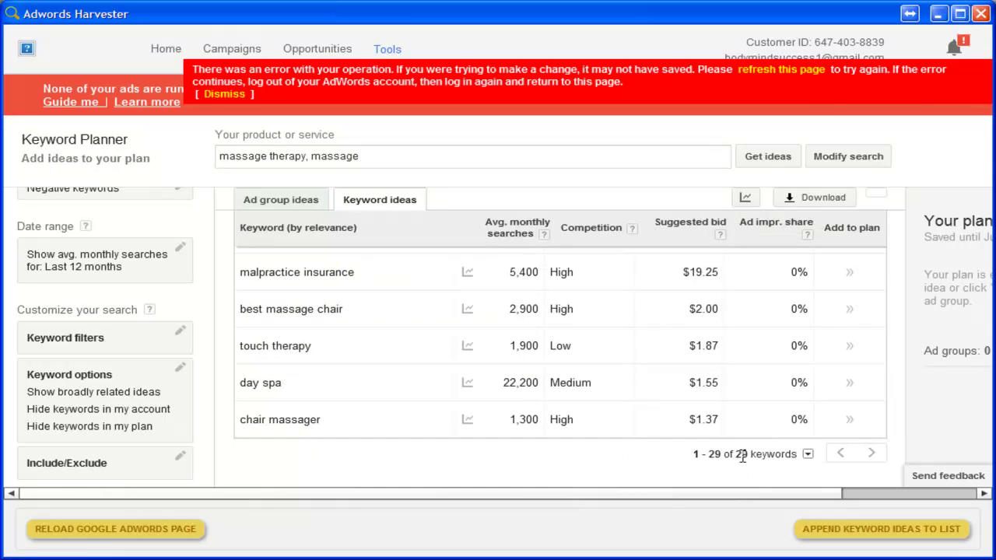
scroll(728, 442, up, 10)
scroll(728, 444, down, 6)
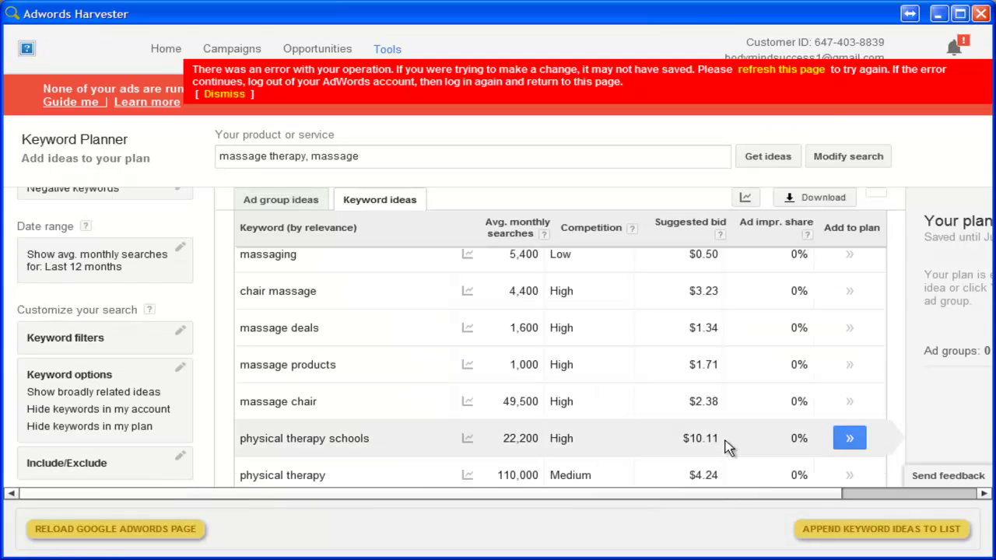
scroll(728, 445, up, 5)
scroll(728, 449, down, 3)
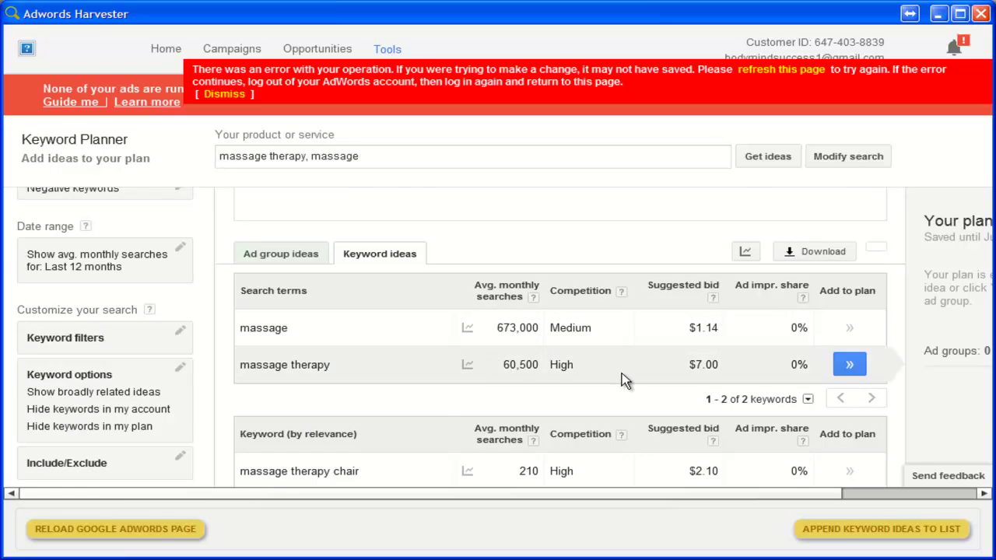
scroll(625, 382, down, 3)
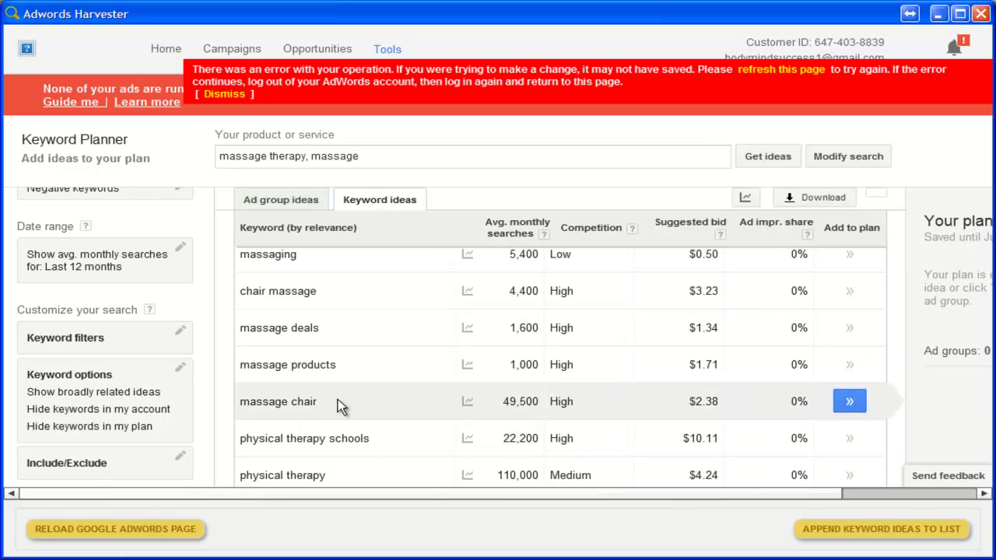
scroll(339, 401, down, 8)
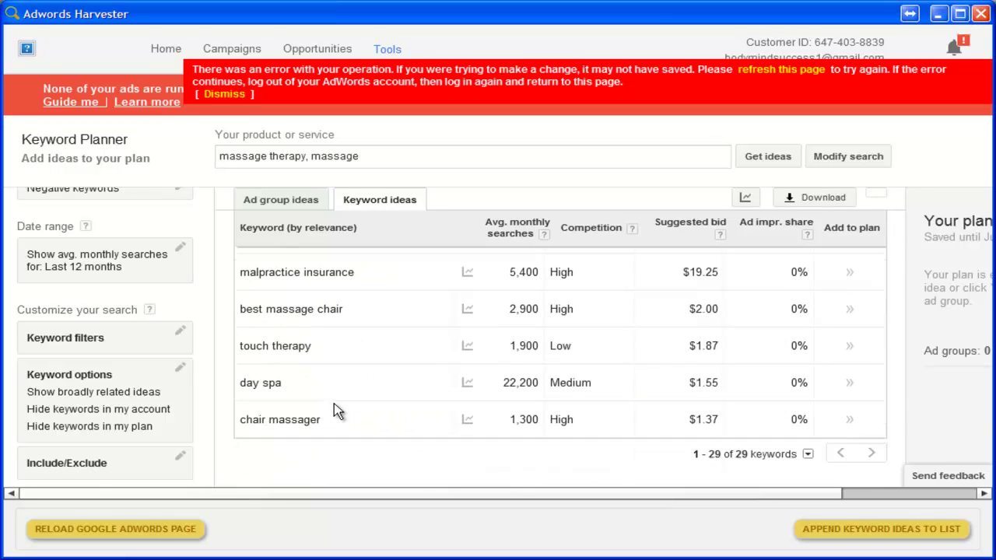
Step: Restrict the keyword ideas to those containing the term "massage"
click(181, 463)
click(118, 367)
text(massage)
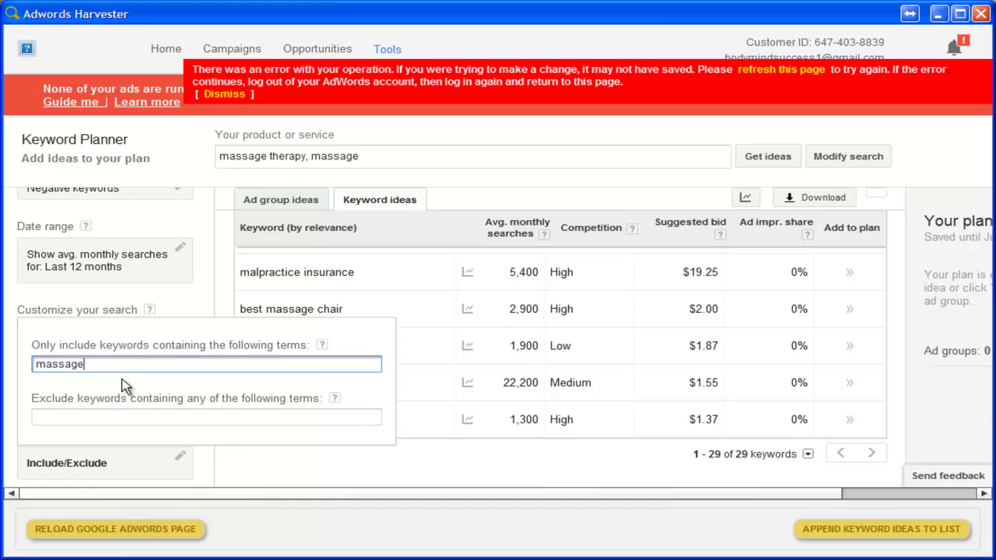
click(457, 445)
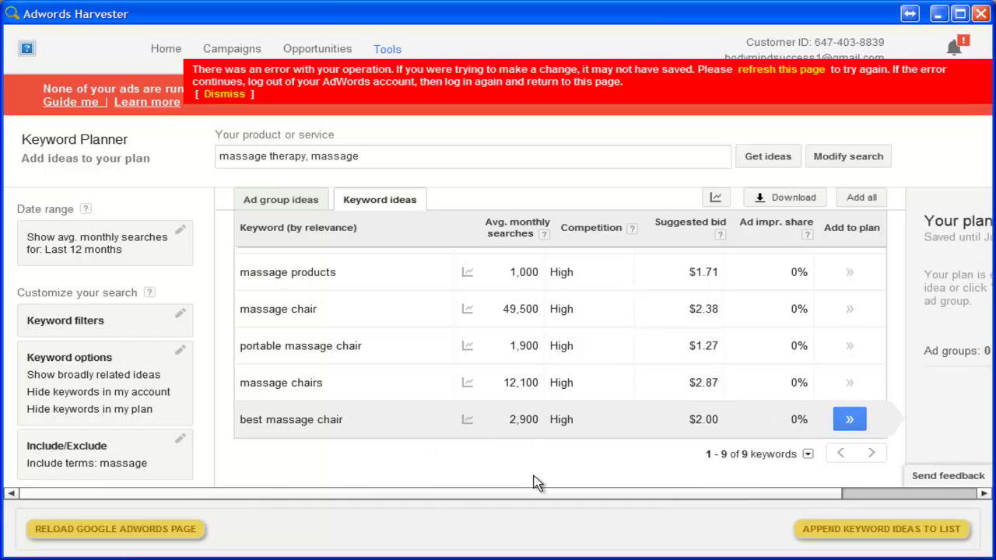
Step: Append the filtered keyword ideas to the project list and close the AdWords Harvester
click(834, 537)
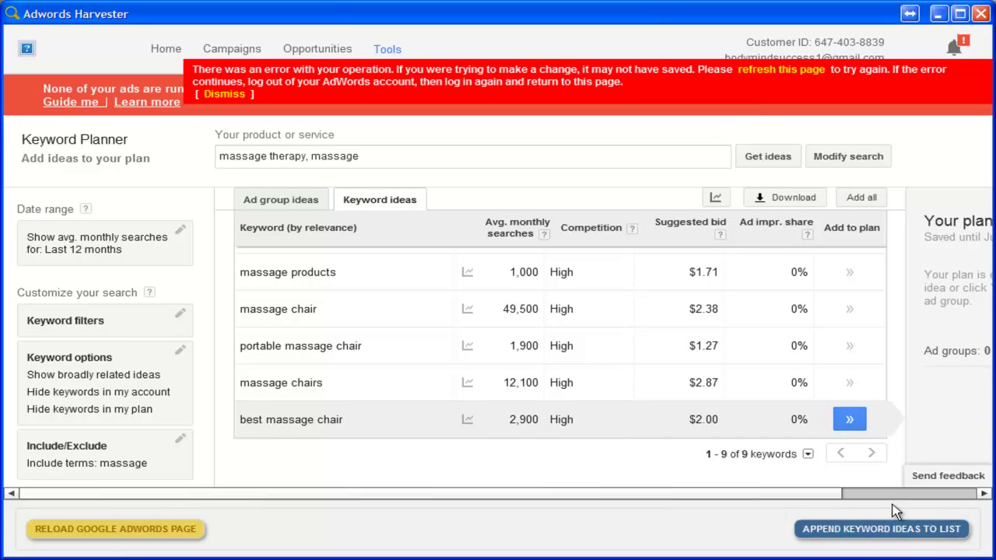
click(982, 16)
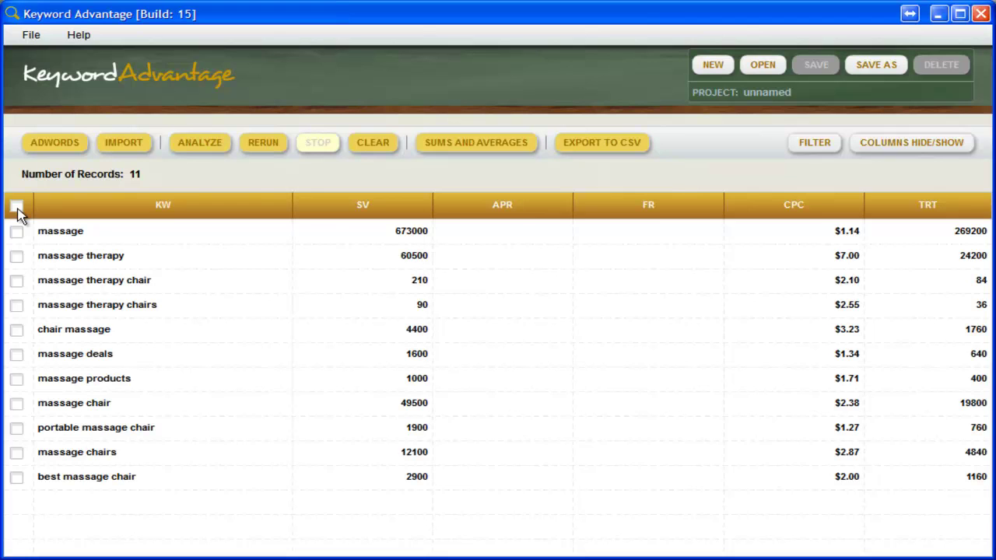
Step: Select all keywords in the list and start analyzing them
click(17, 208)
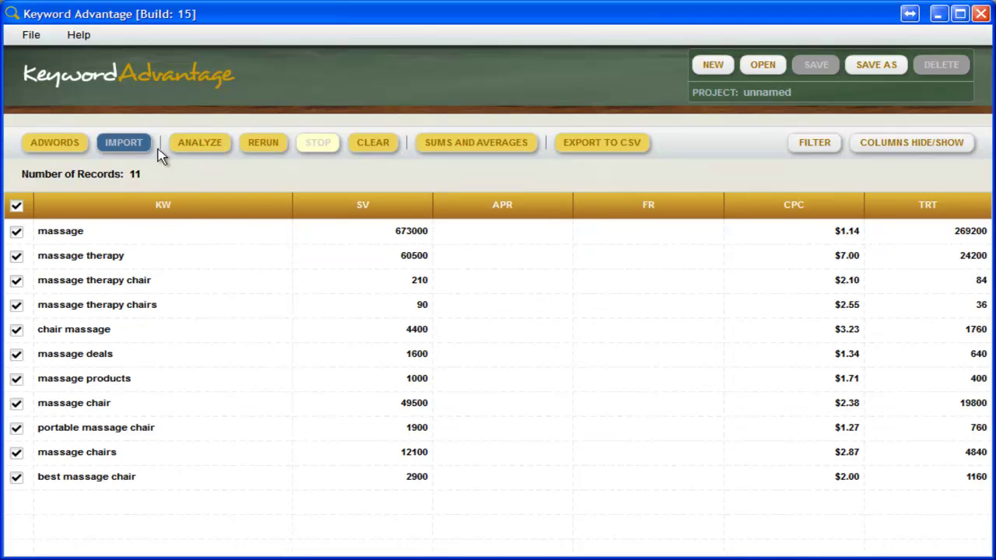
click(195, 149)
click(195, 149)
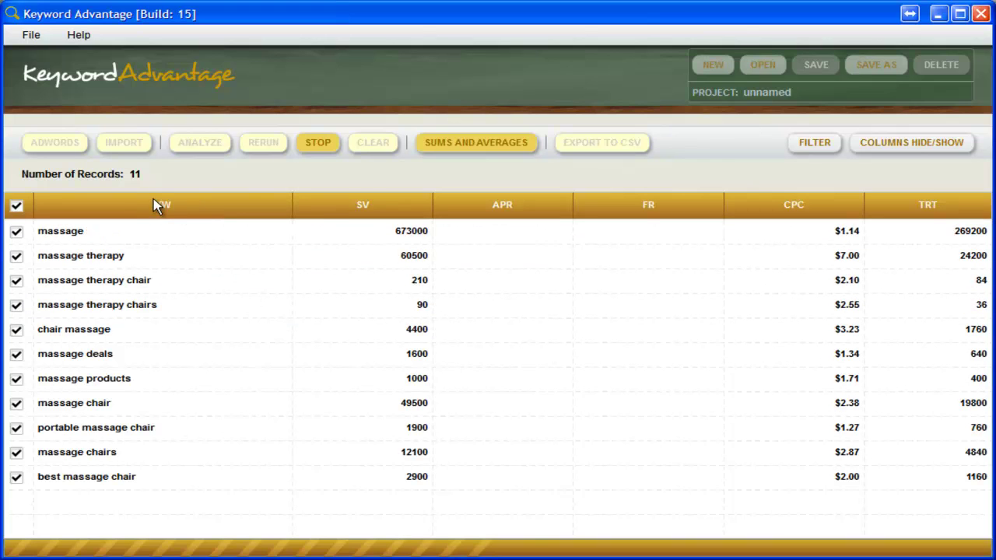
Step: Examine the keywords' search volume, average PageRank with its competing pages, final rating, cost per click and TRT values
mouse_move(156, 208)
mouse_move(363, 210)
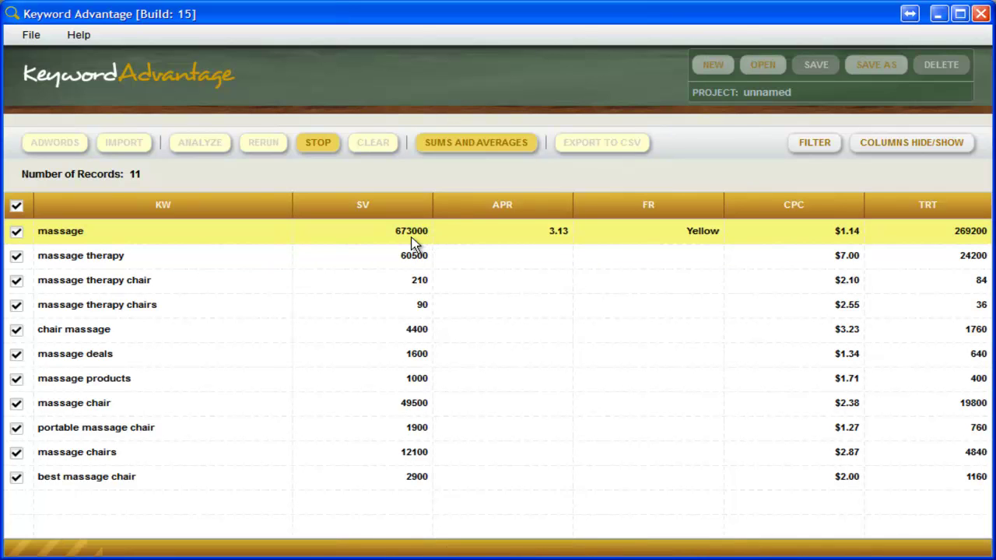
mouse_move(506, 214)
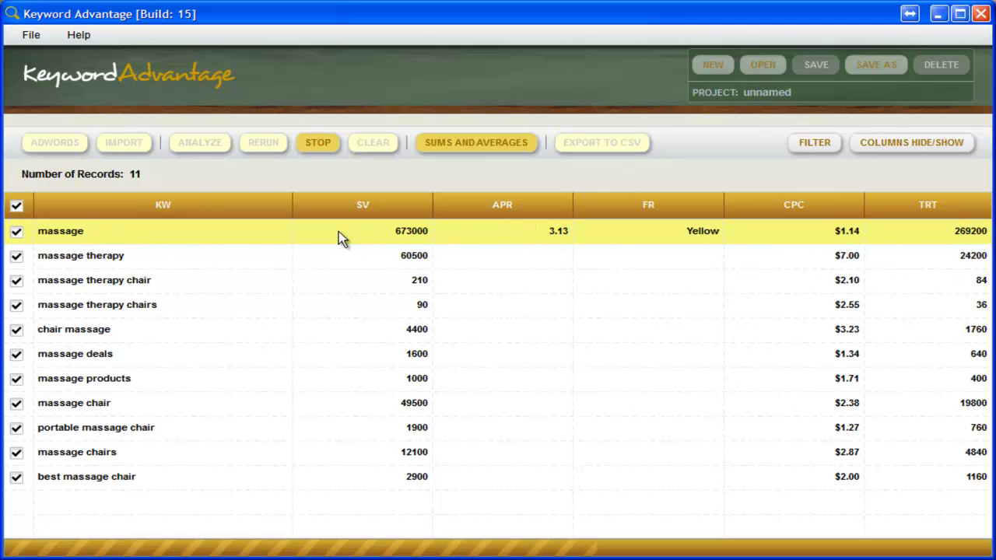
mouse_move(438, 240)
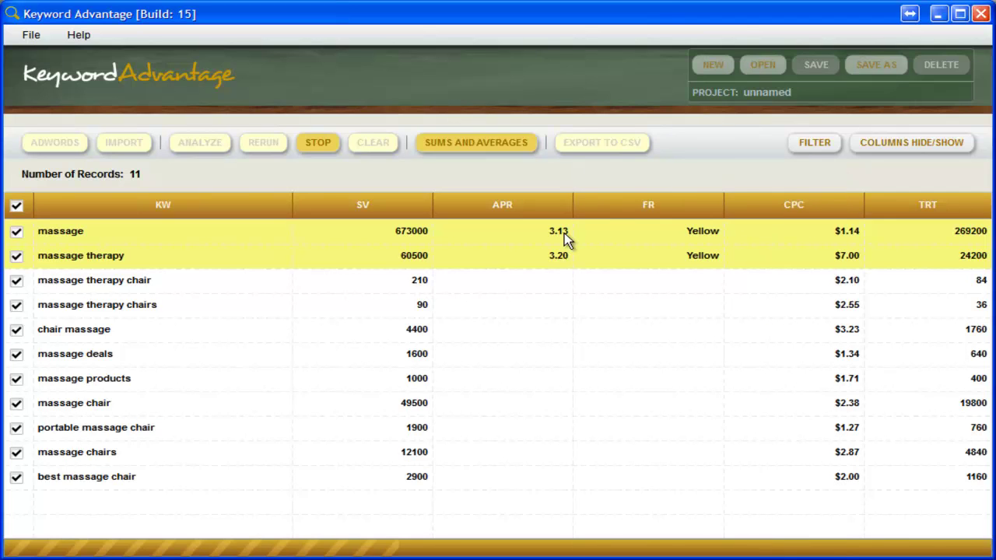
mouse_move(557, 259)
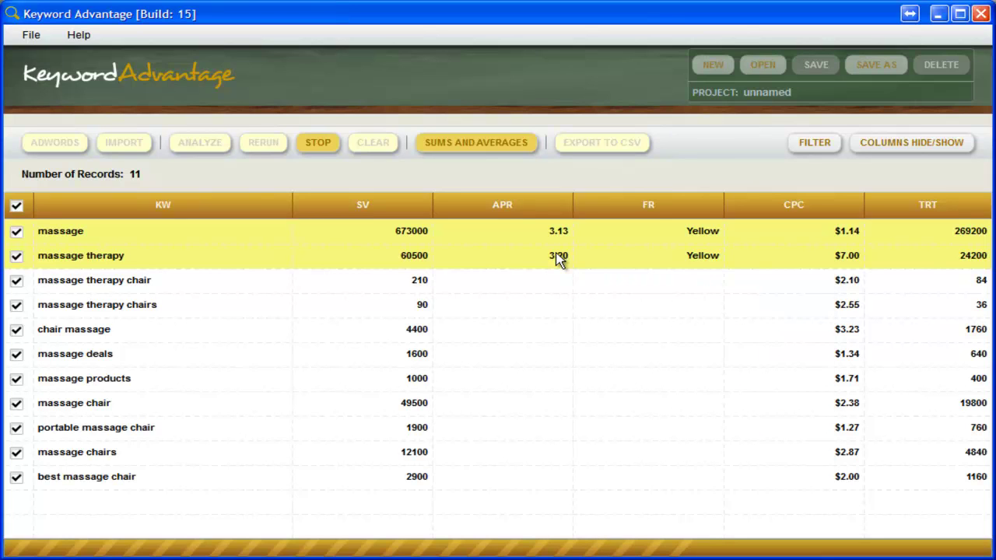
mouse_move(558, 241)
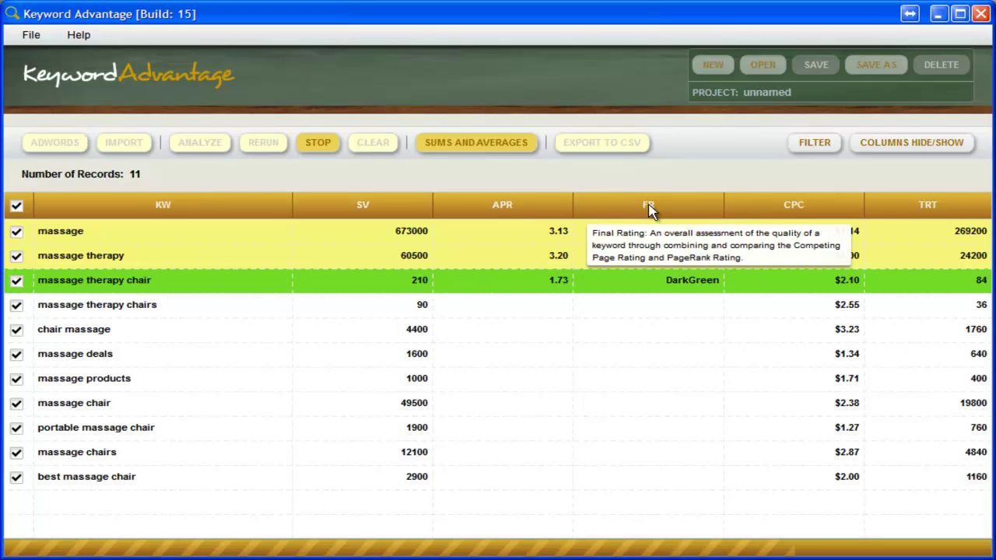
mouse_move(554, 234)
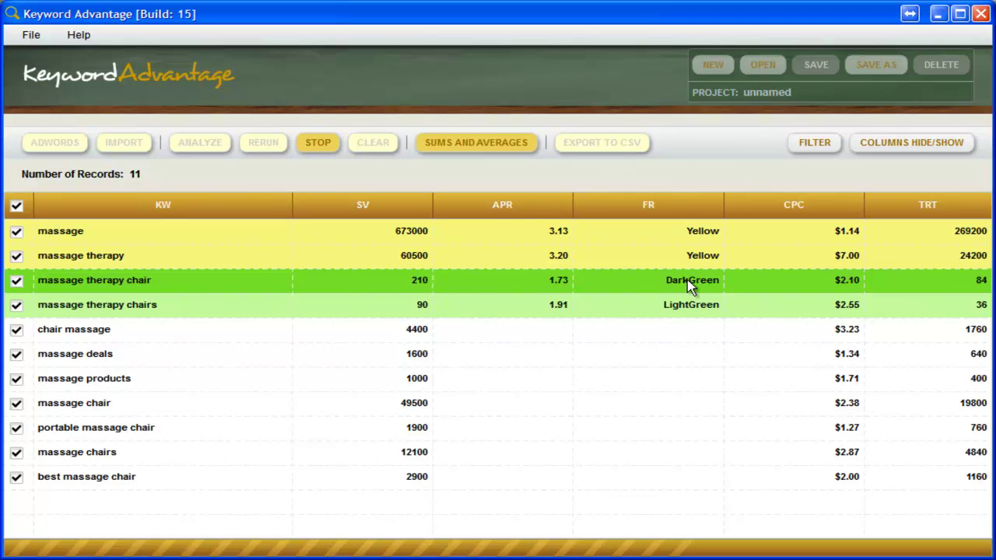
mouse_move(557, 282)
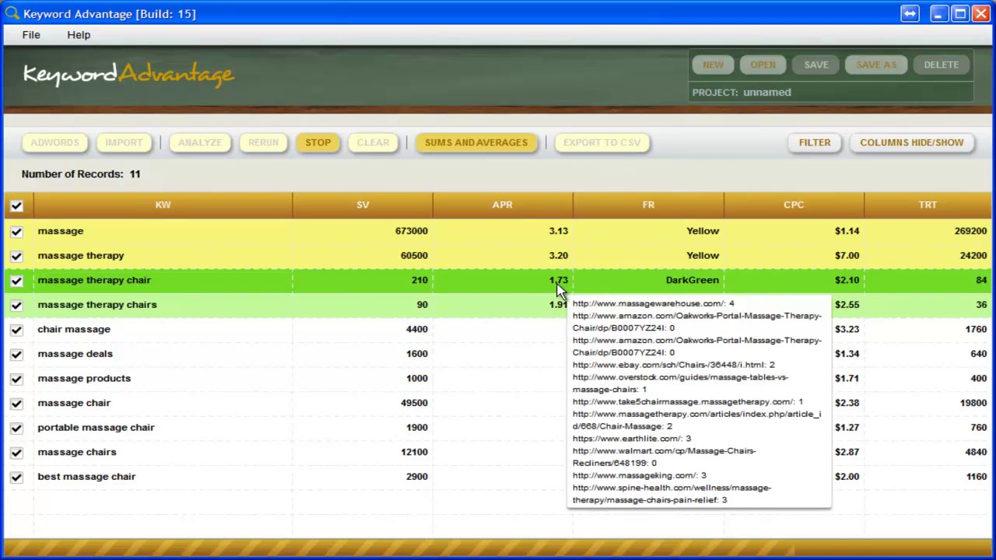
mouse_move(561, 262)
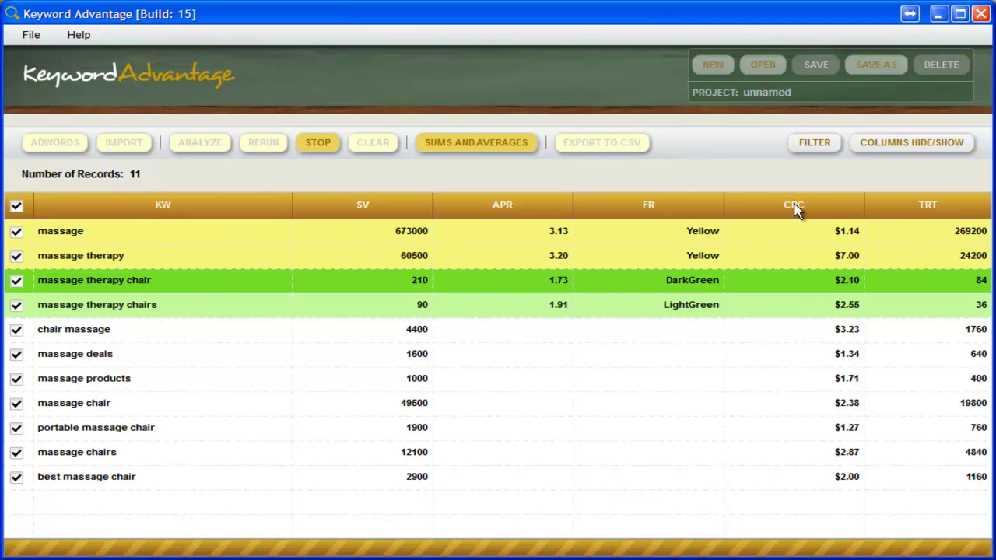
mouse_move(795, 211)
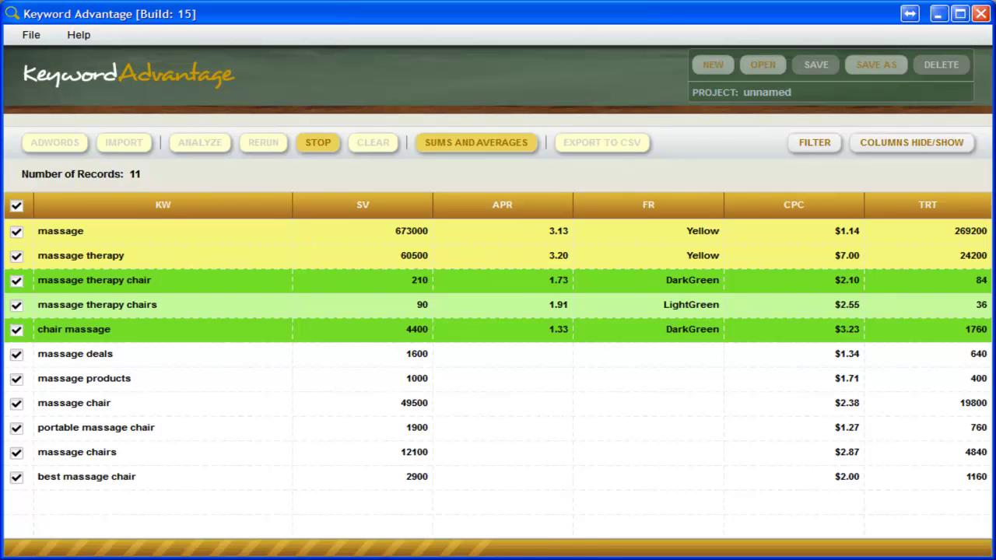
click(840, 335)
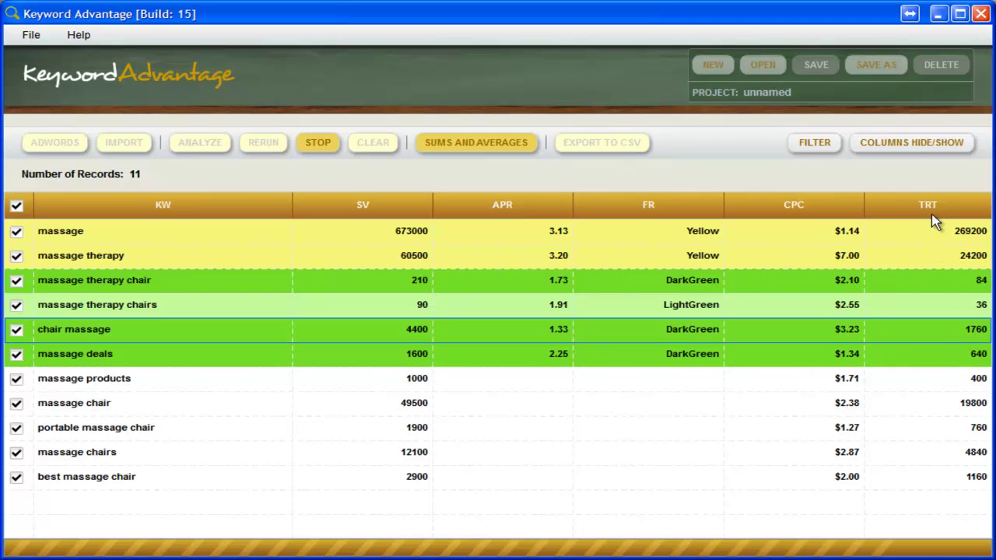
mouse_move(934, 214)
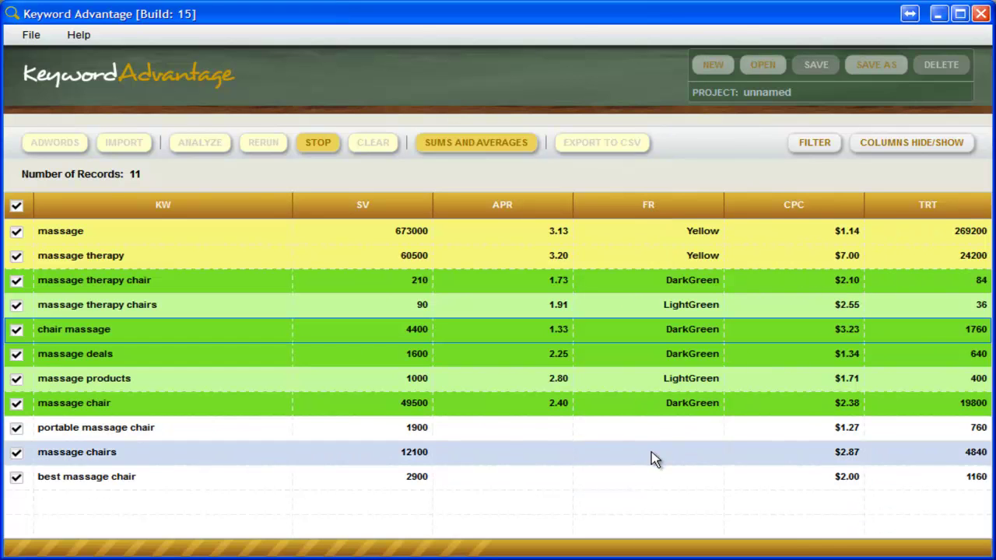
Step: Sort the keyword list by final rating so the DarkGreen keywords come first
click(649, 210)
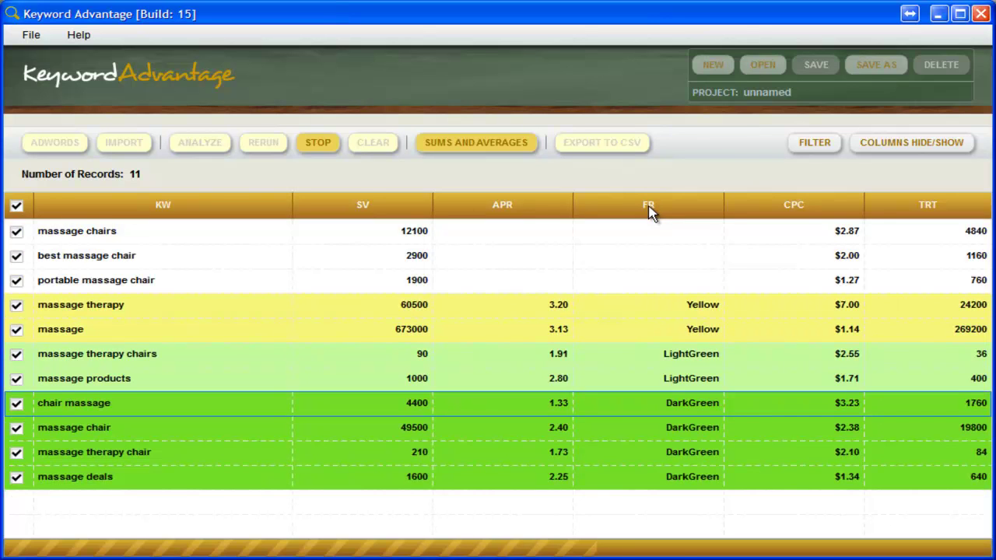
click(649, 210)
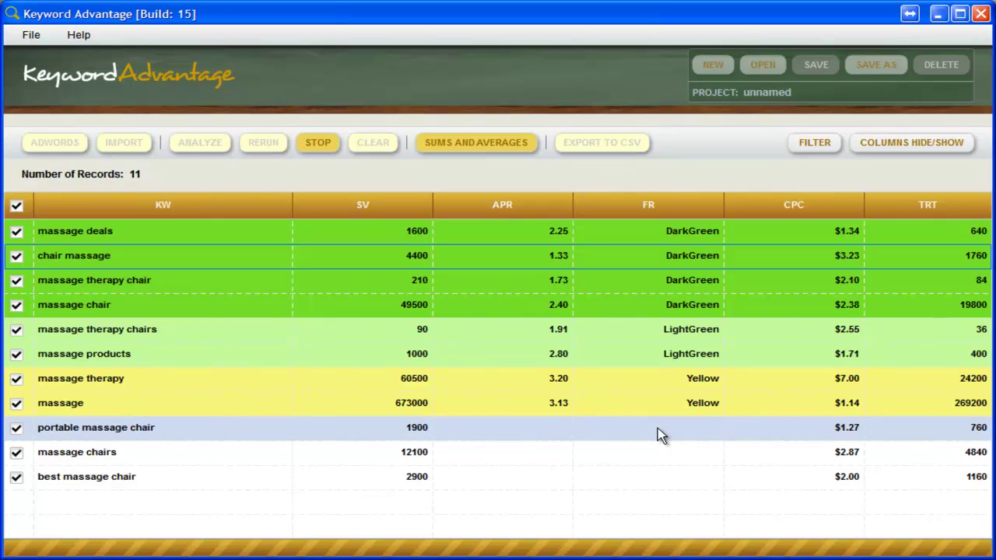
Step: Compare the search volume, average PageRank, final rating and TRT of the DarkGreen and LightGreen massage keywords
click(149, 238)
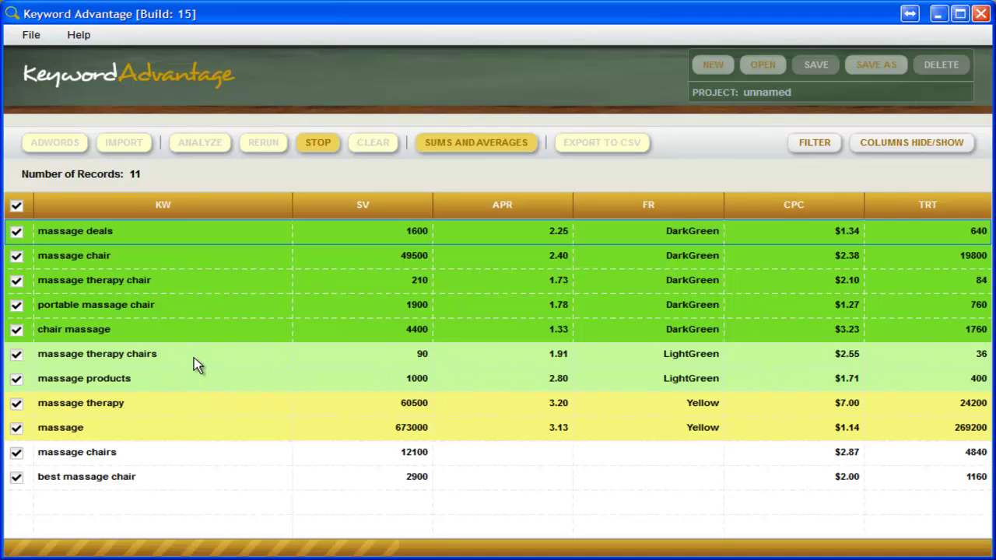
click(101, 364)
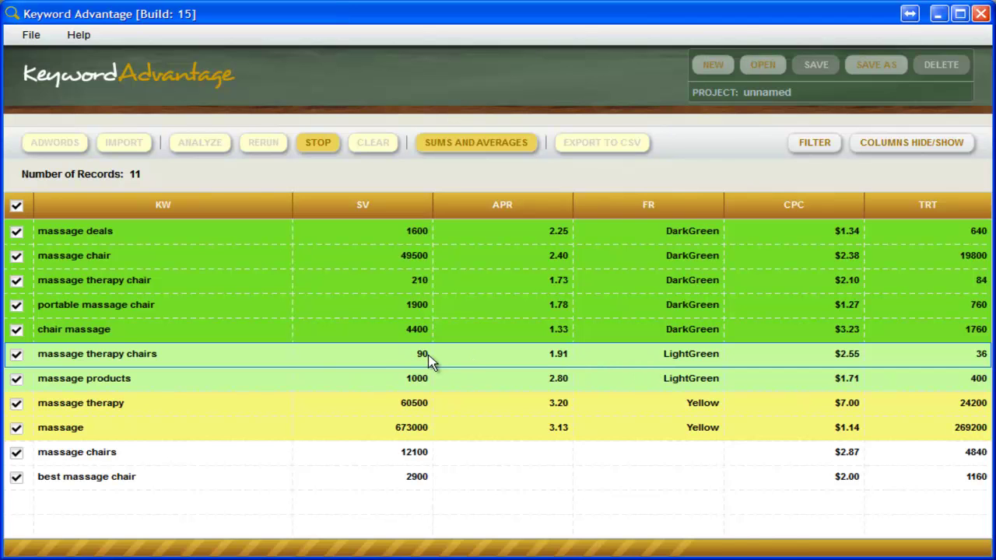
mouse_move(541, 370)
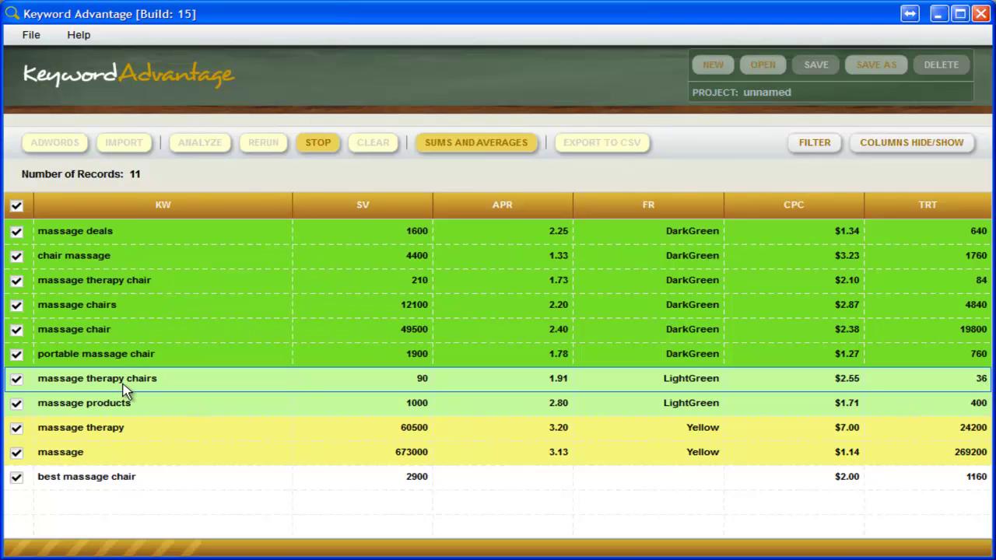
click(123, 258)
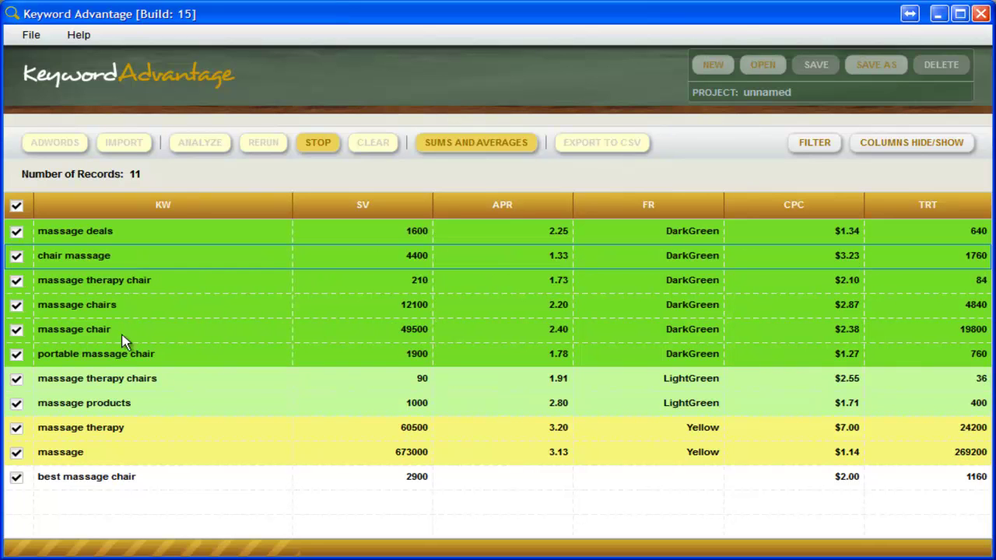
click(135, 285)
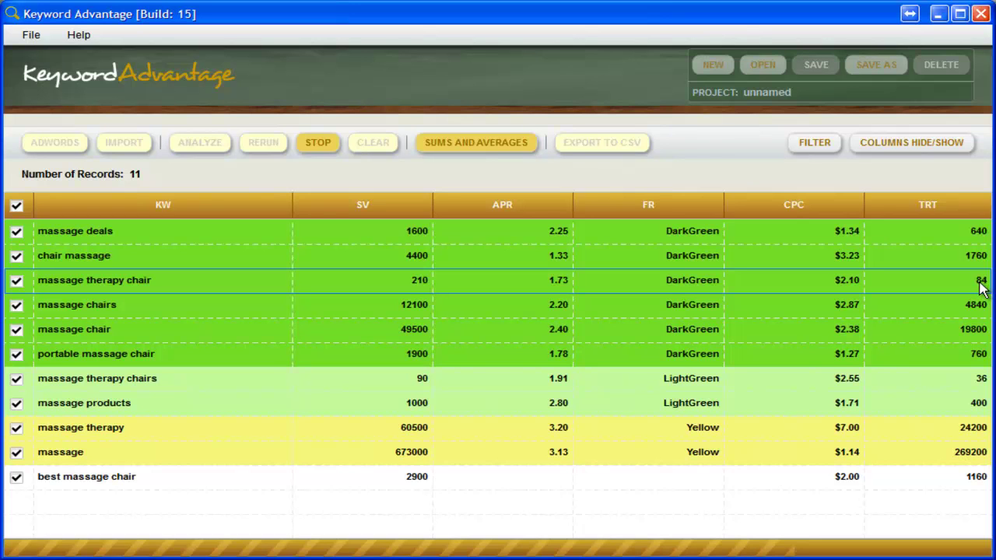
click(976, 311)
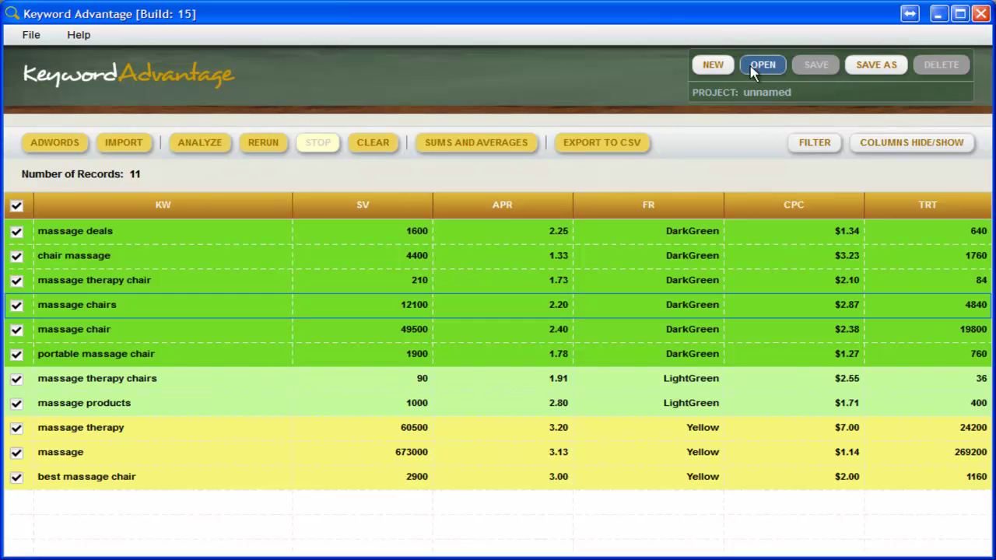
Step: Save the analyzed keyword list as a new project named Massage
click(714, 67)
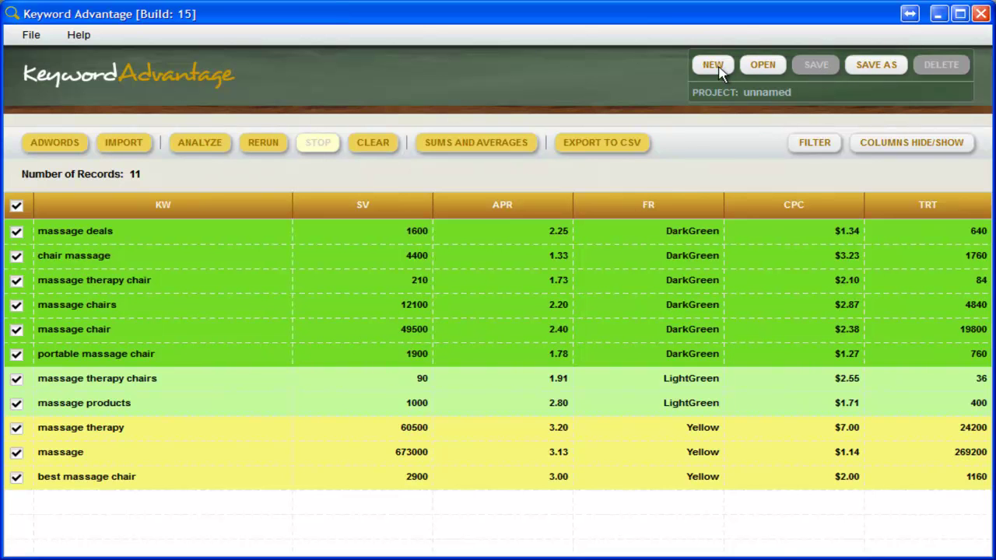
click(869, 68)
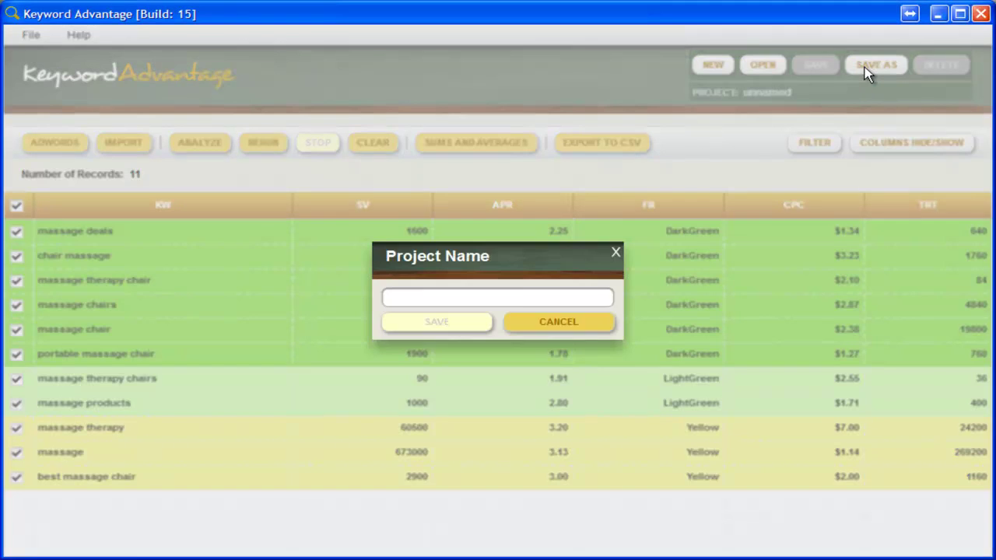
click(520, 294)
text(Ma)
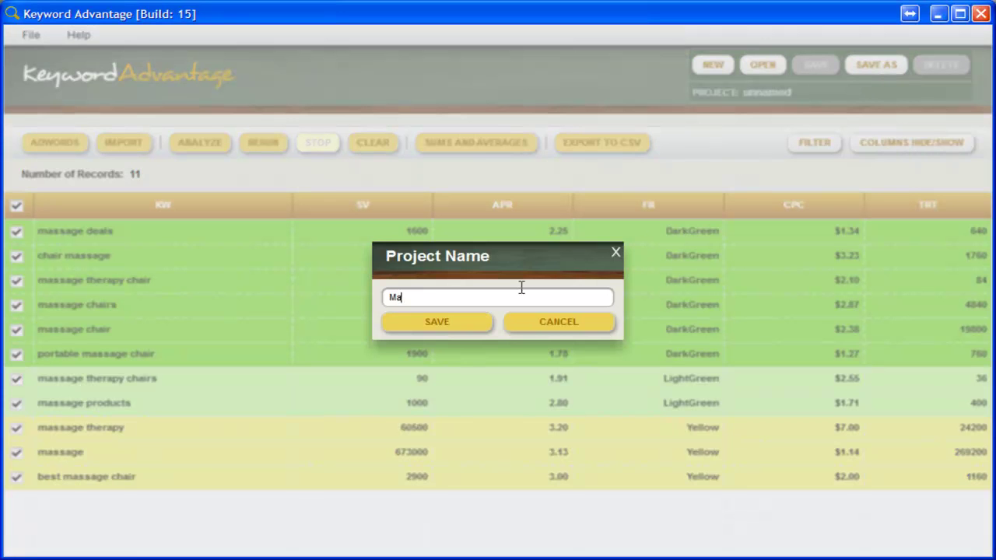
text(ssage)
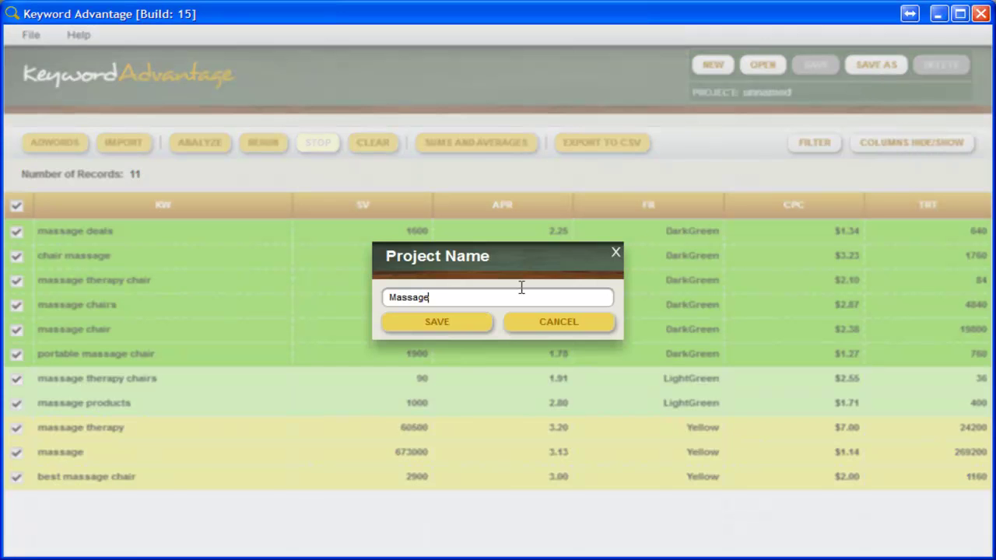
click(465, 330)
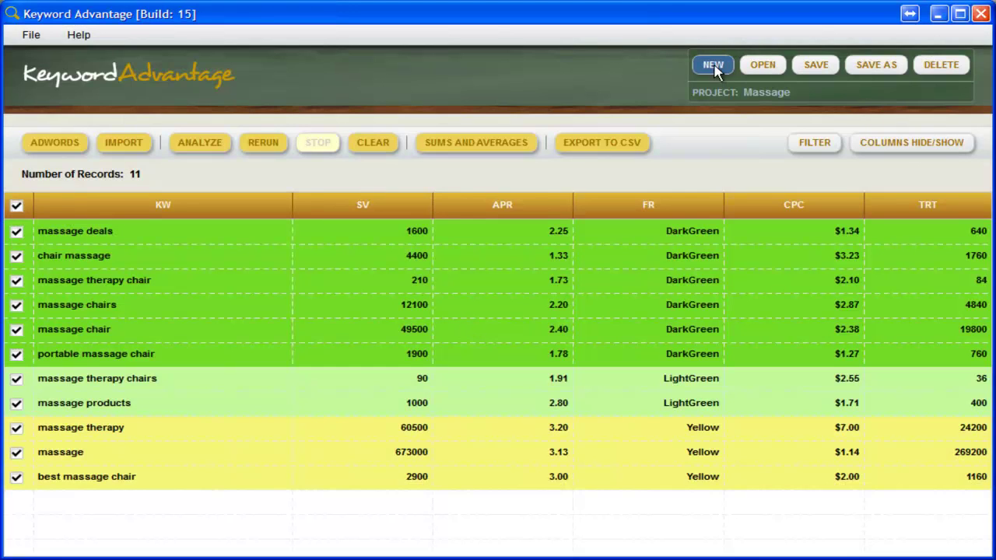
Step: Open the Survival project, saving the current project's changes, and sort its keywords by final rating
click(764, 67)
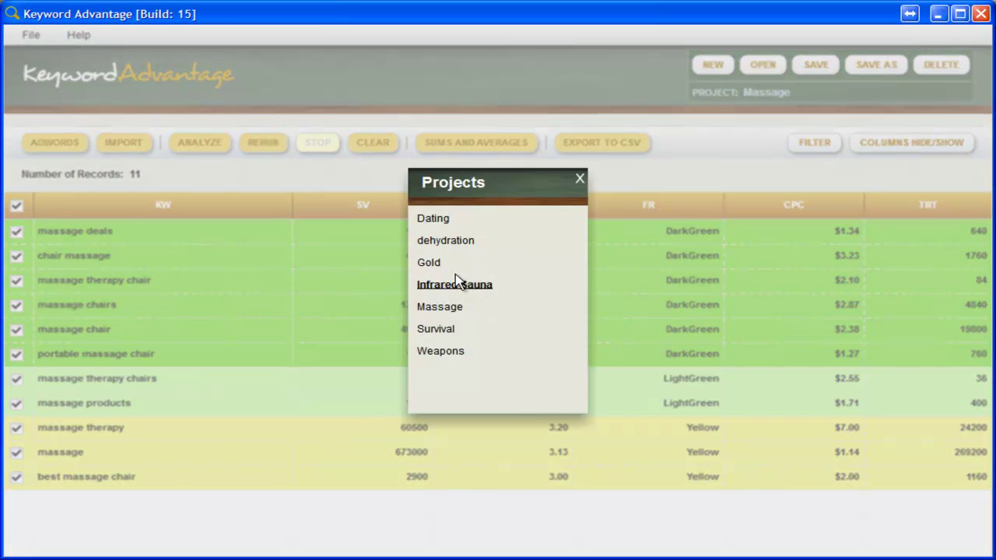
click(433, 333)
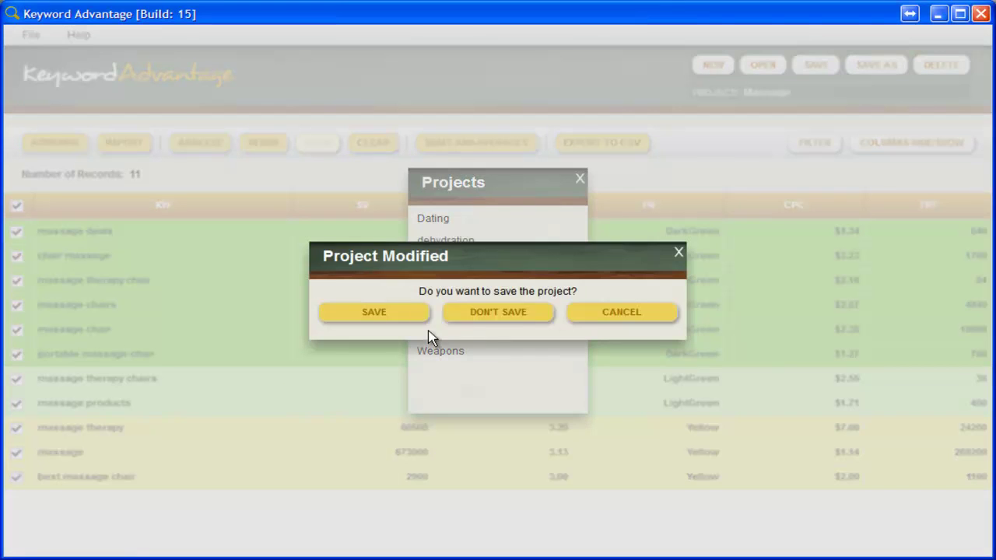
click(386, 312)
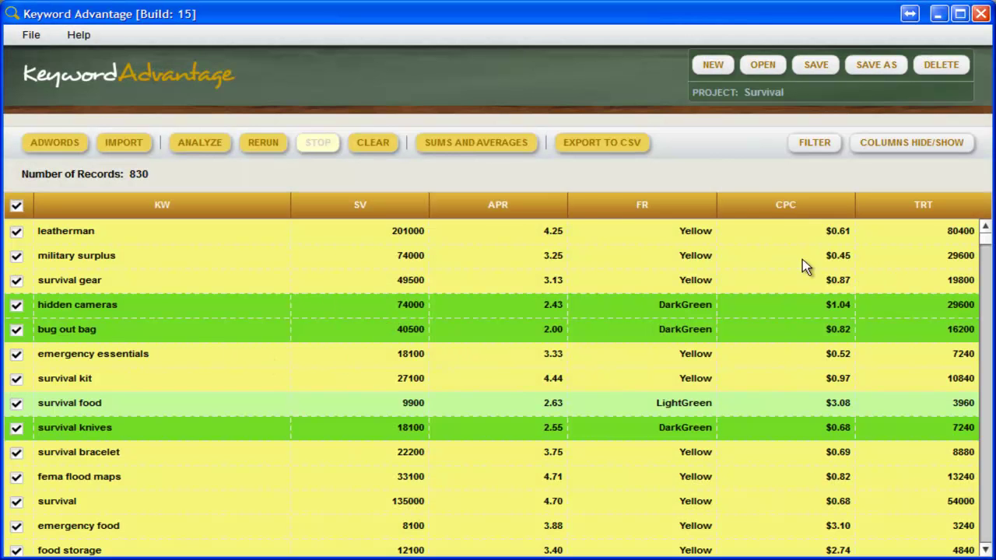
click(639, 207)
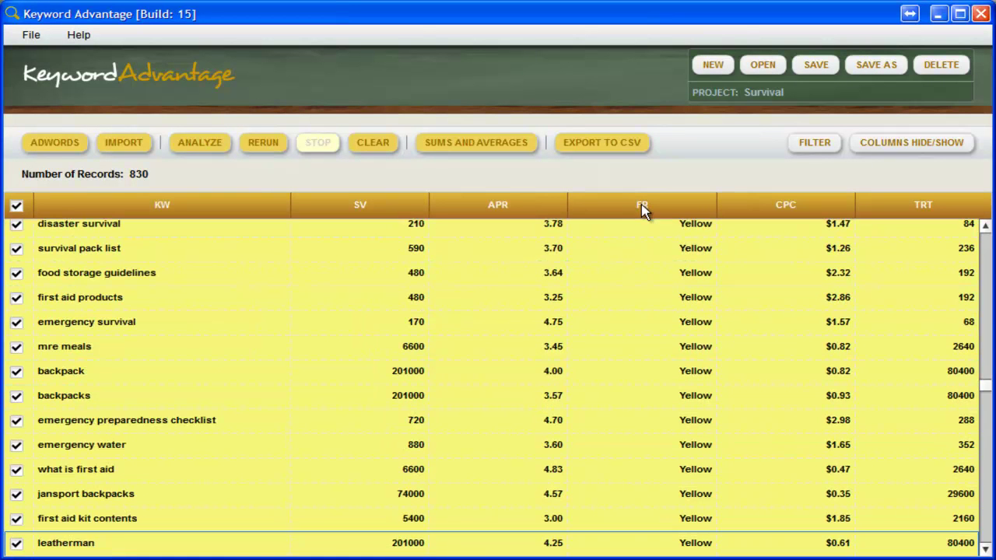
Step: Examine the sorted Survival keywords across the Red, Yellow and DarkGreen final ratings, from the end of the list back to its beginning
drag(986, 386, 981, 543)
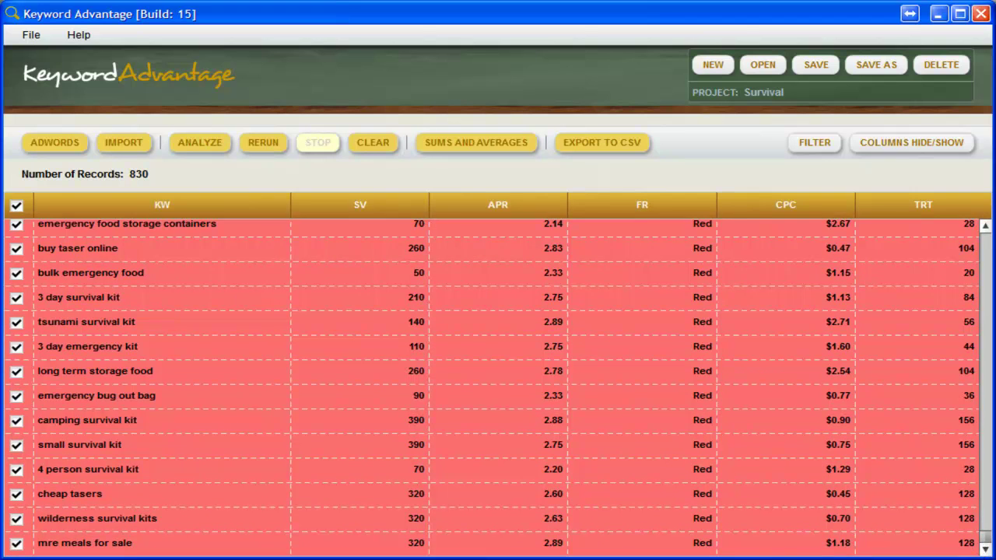
scroll(196, 399, up, 3)
scroll(187, 389, up, 2)
scroll(165, 385, up, 2)
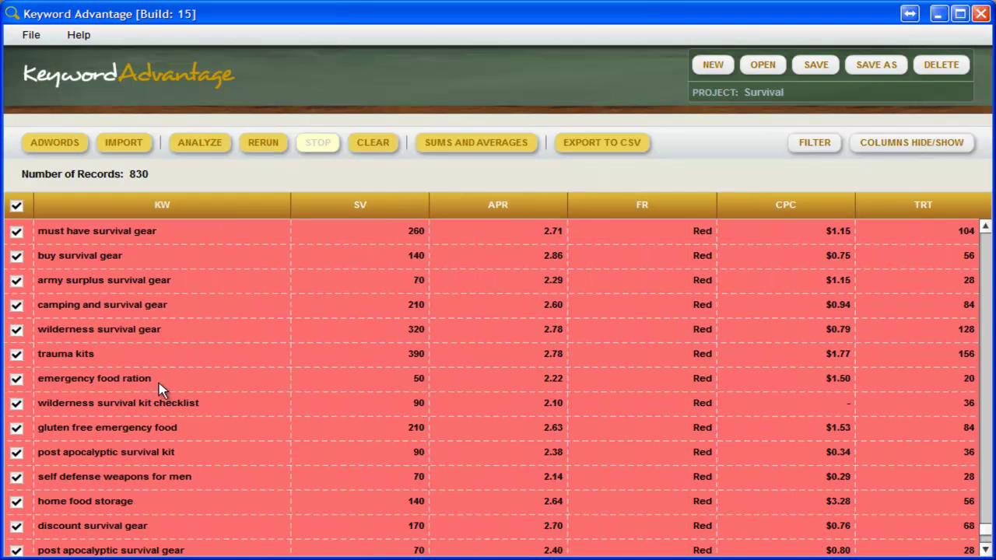
scroll(164, 386, up, 10)
scroll(212, 384, down, 5)
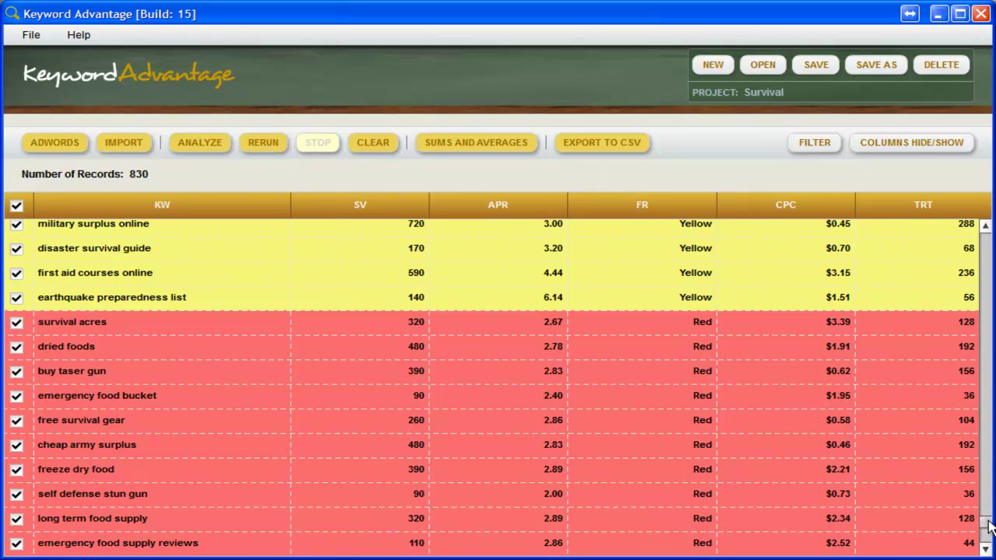
drag(988, 526, 980, 226)
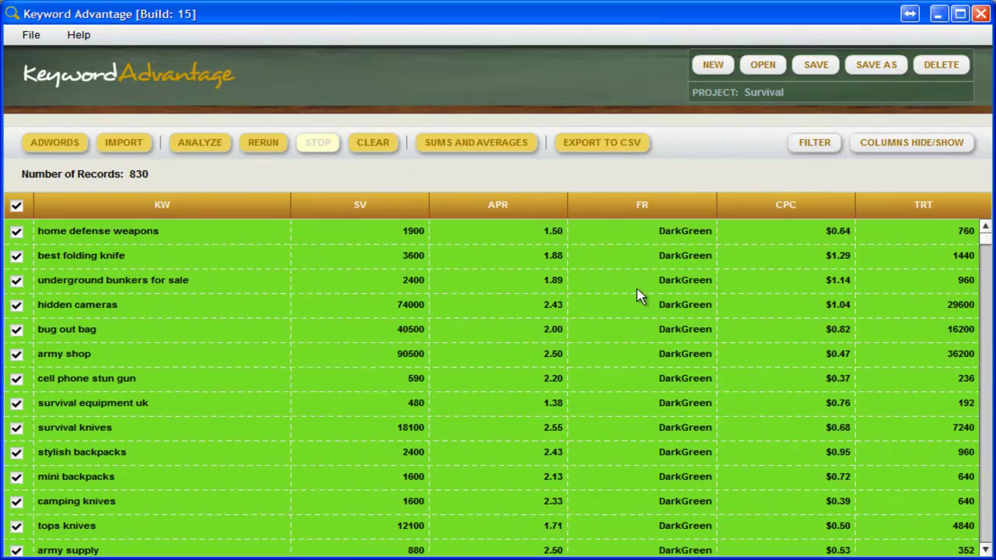
scroll(623, 387, down, 5)
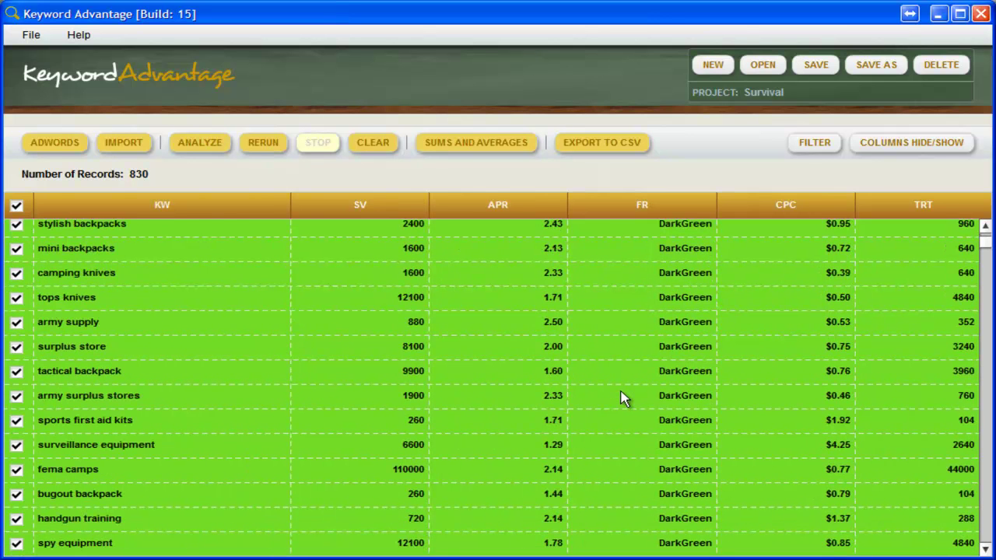
scroll(620, 400, up, 5)
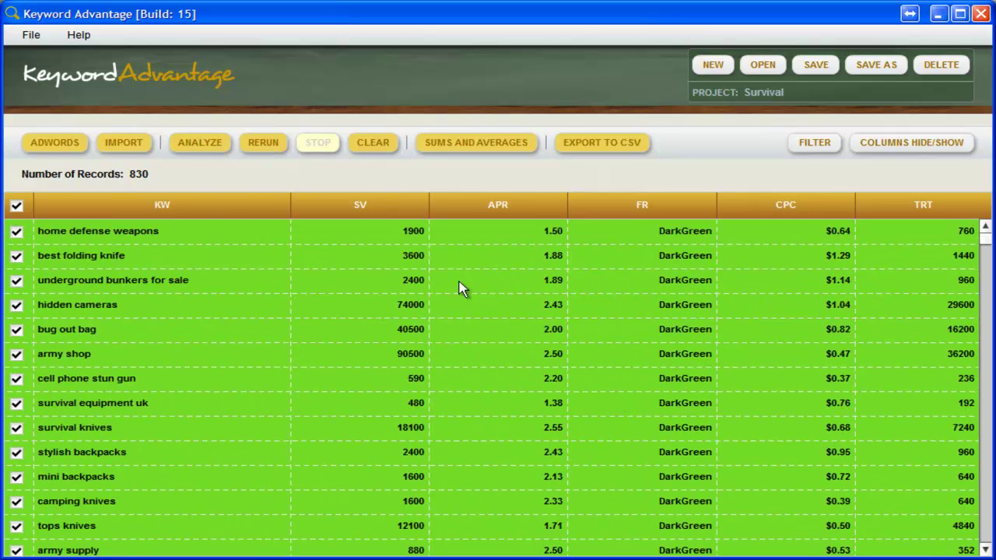